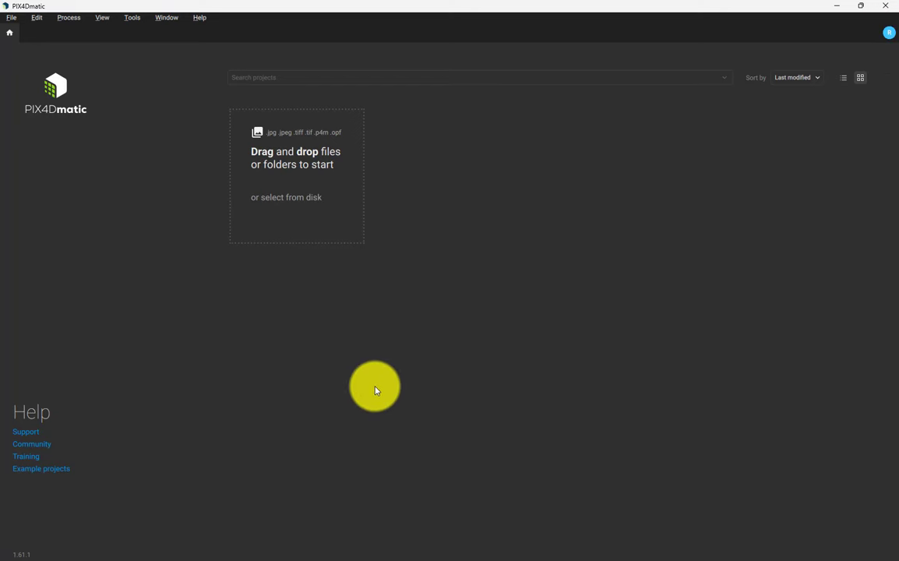
Create the project 'PIX4Dcatch - PIX4Dmatic tutorial video' from the 1635 images in the 1_Images folder.
key("alt+Tab")
left_click_drag(378, 356, 171, 375)
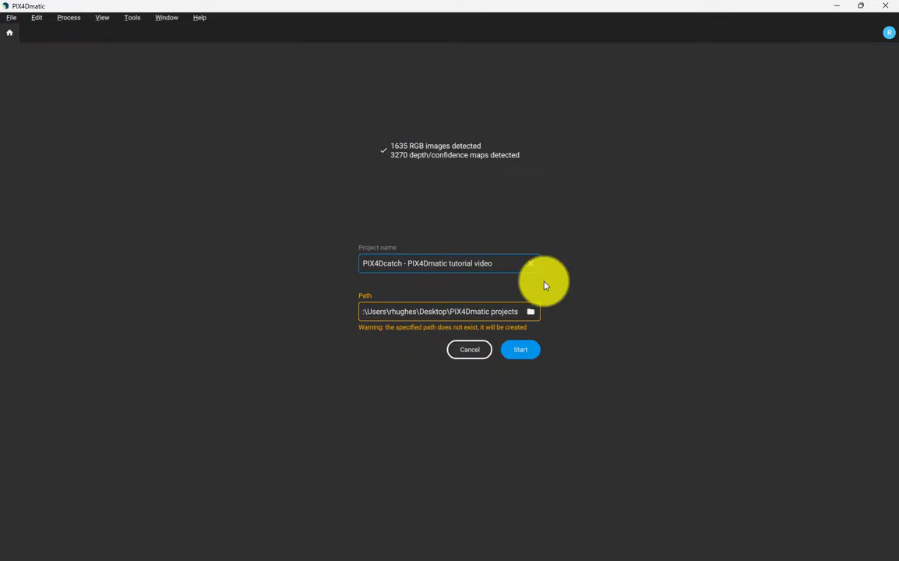
left_click(524, 350)
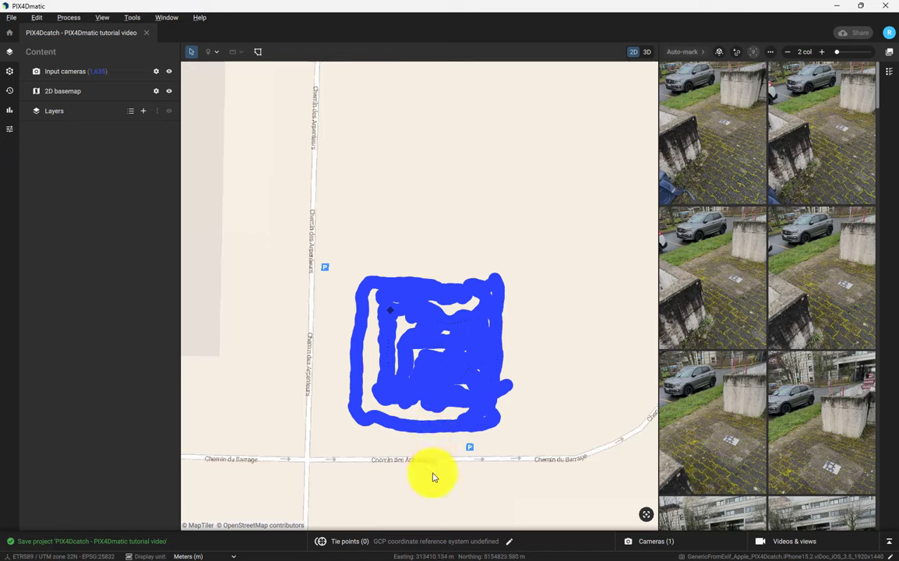
Import GCPs_4326_ellipsH.csv with WGS 84 - EPSG:4326 horizontal and WGS 84 ellipsoidal heights.
left_click(456, 540)
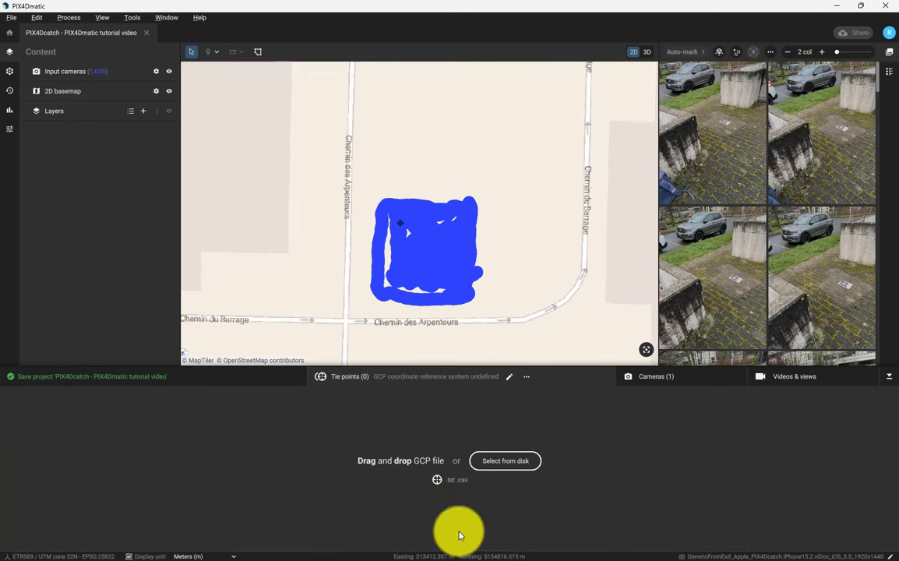
left_click(510, 462)
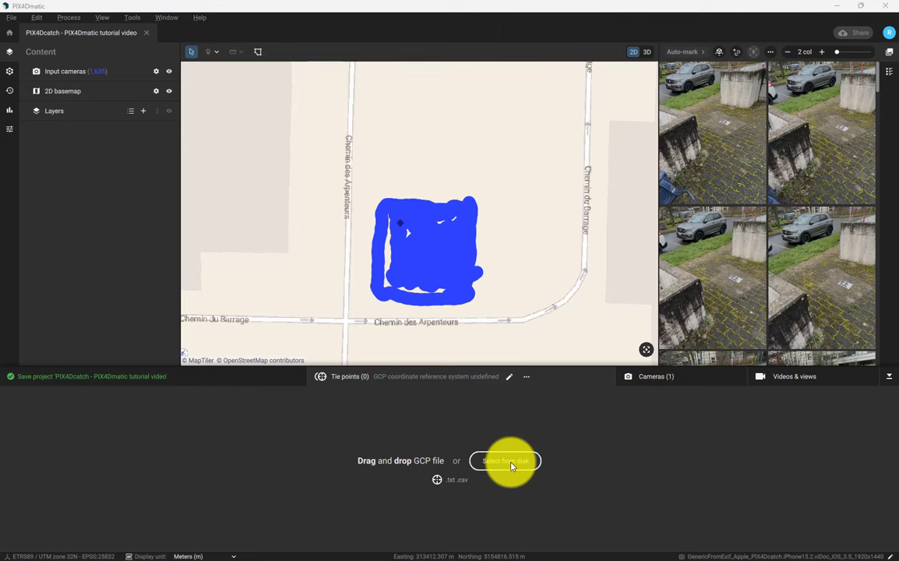
left_click(97, 99)
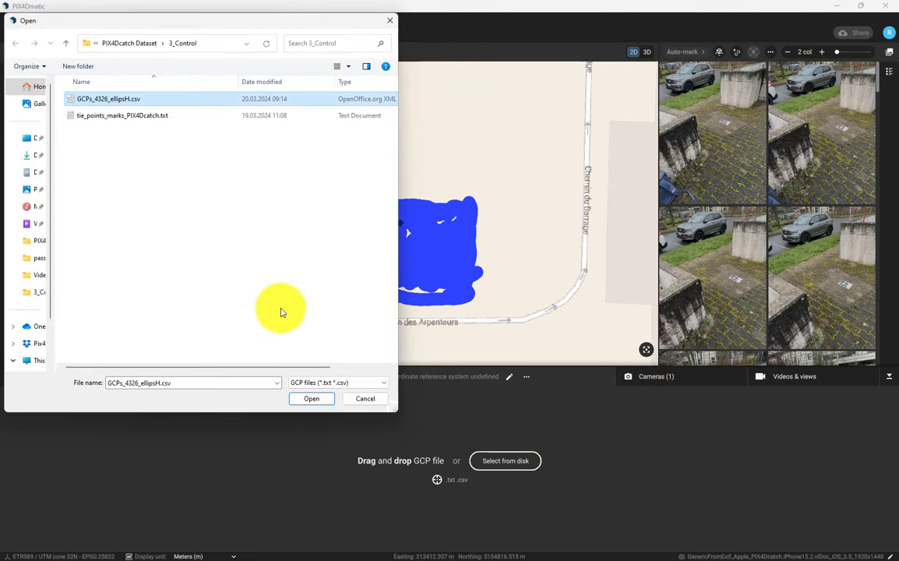
left_click(320, 399)
type("4326")
left_click(301, 197)
left_click(296, 229)
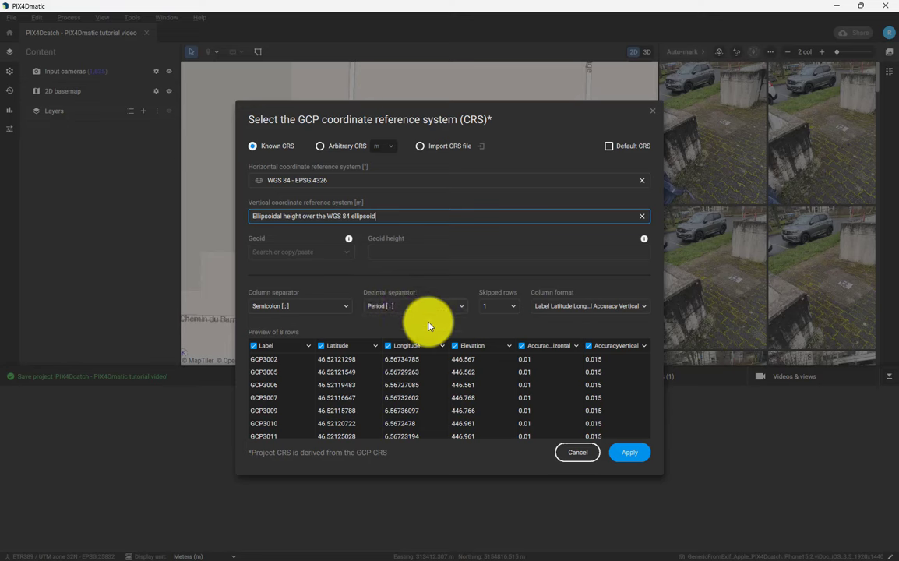
left_click(645, 457)
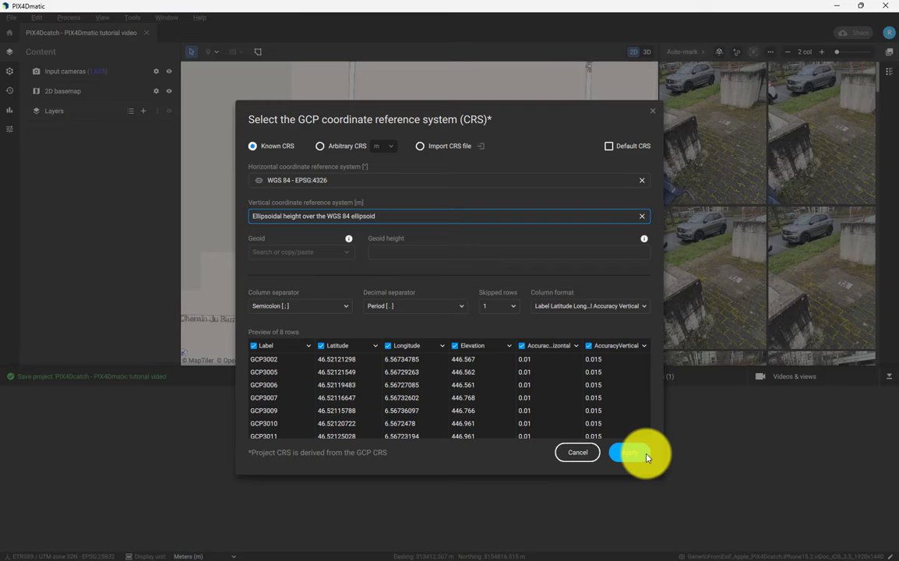
Zoom onto the camera track, switch the viewer to 3D and tilt it obliquely.
scroll(428, 284, "up", 5)
scroll(563, 254, "up", 3)
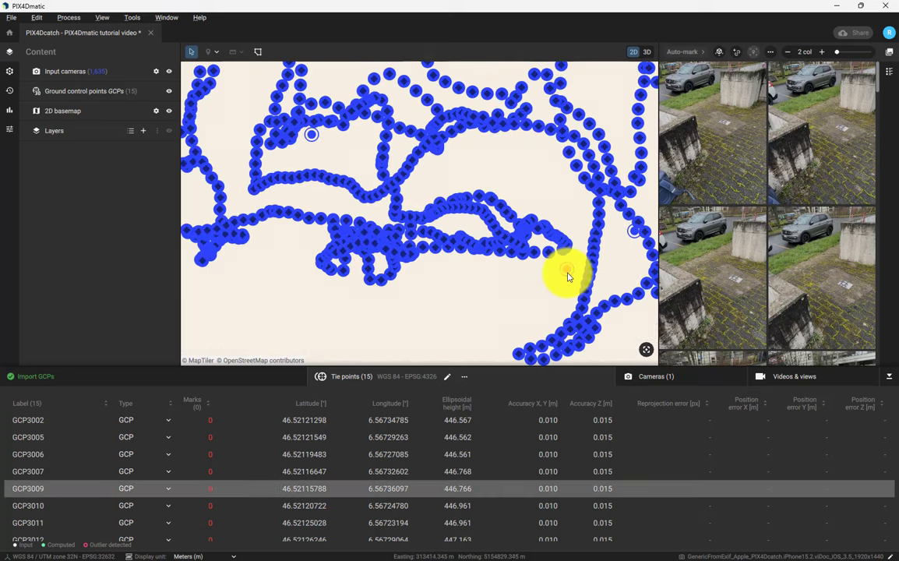
scroll(569, 275, "down", 5)
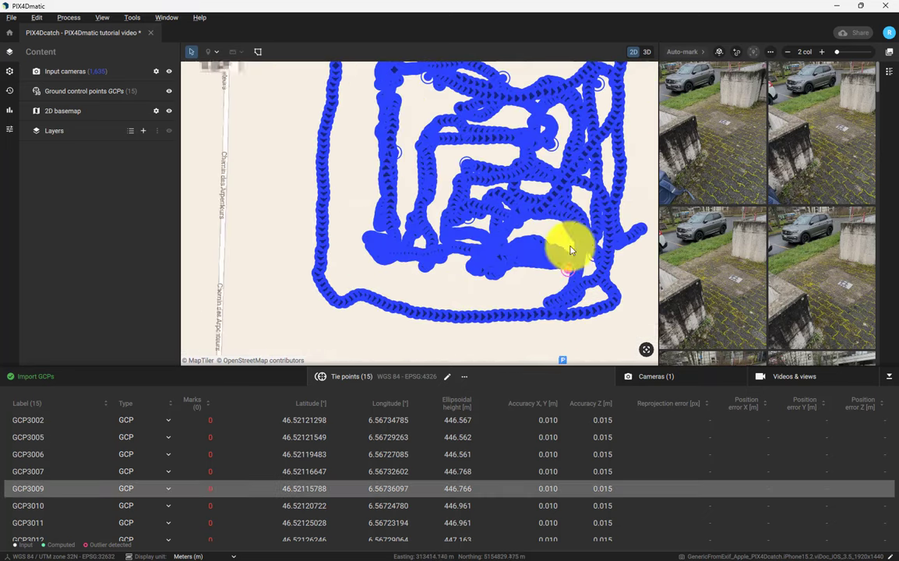
left_click(646, 52)
left_click_drag(502, 230, 499, 128)
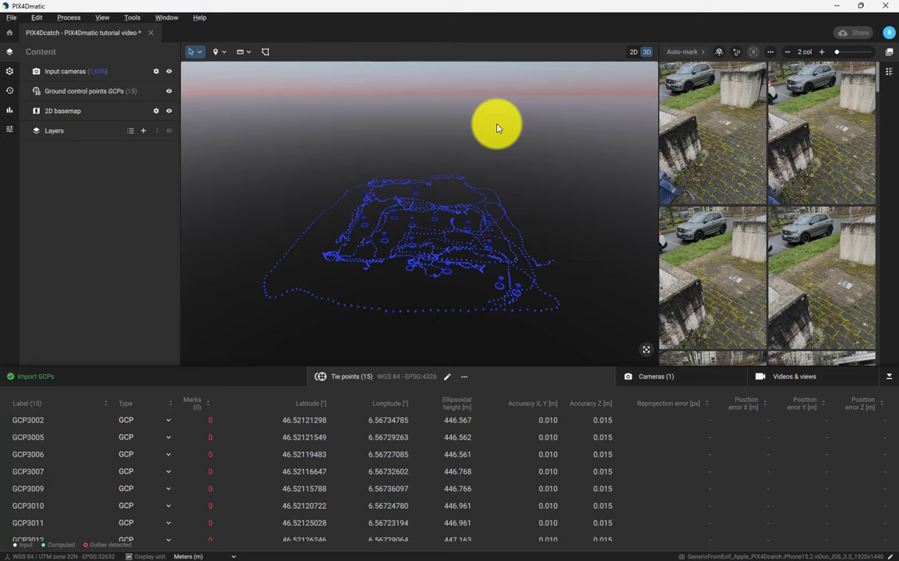
Import the marks file tie_points_marks_PIX4Dcatch.txt into the tie points.
left_click(465, 377)
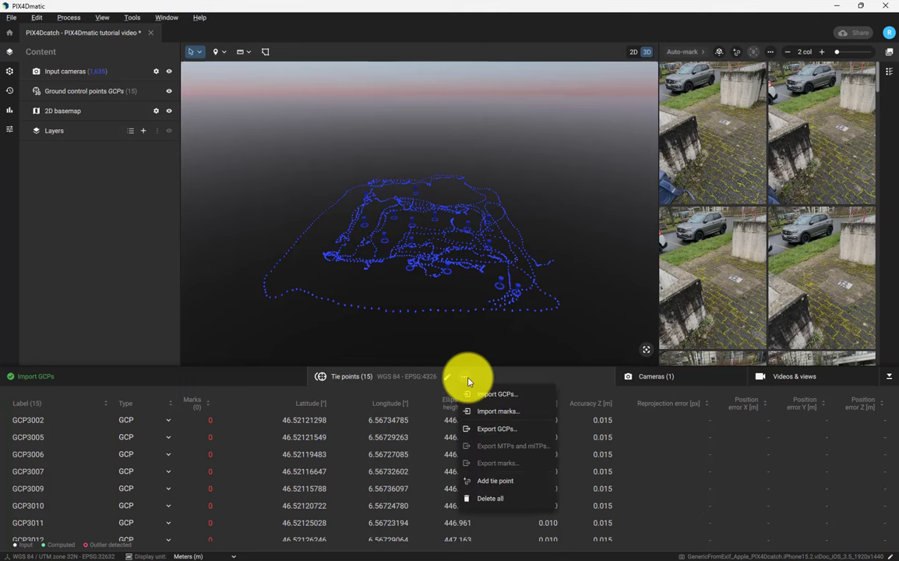
left_click(496, 418)
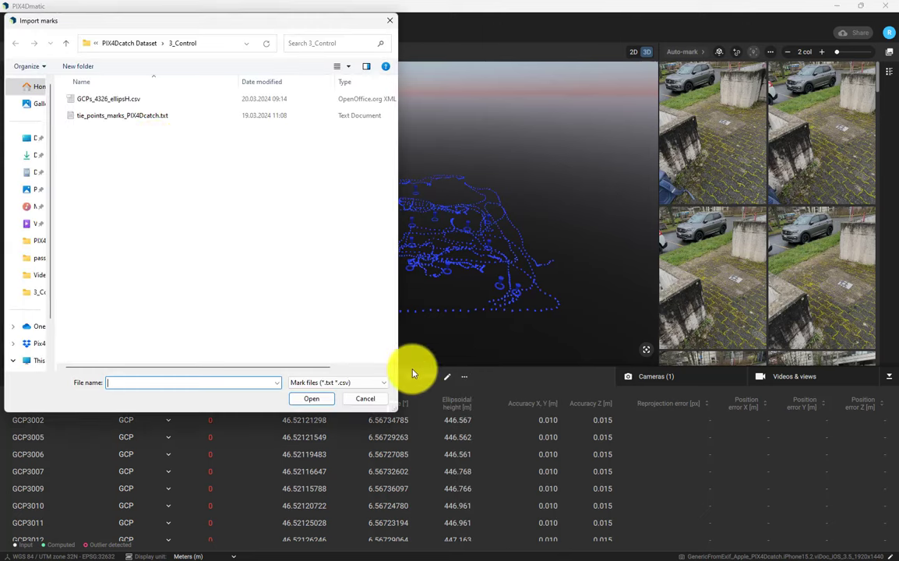
left_click(140, 117)
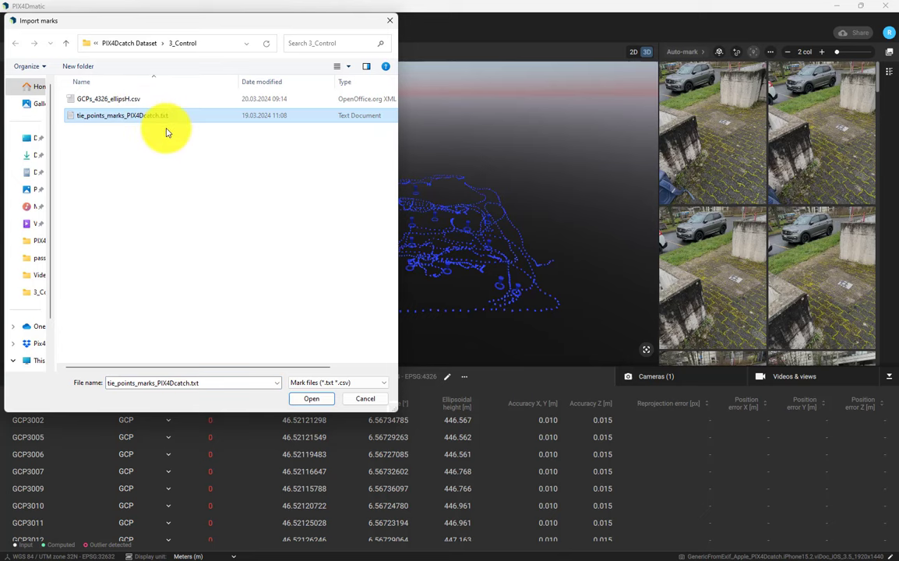
left_click(315, 399)
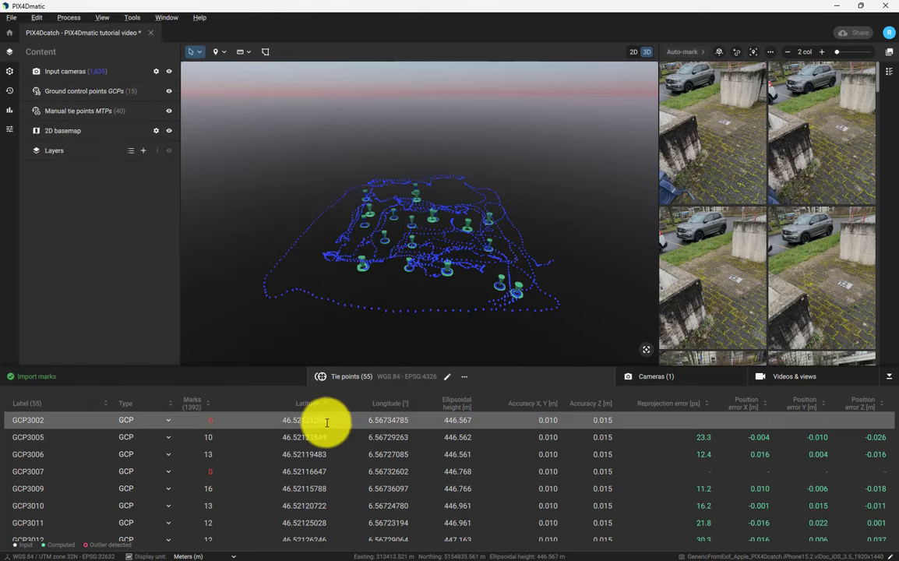
Inspect GCP3005 in 3D and step through the GCP rows in the table.
left_click(267, 438)
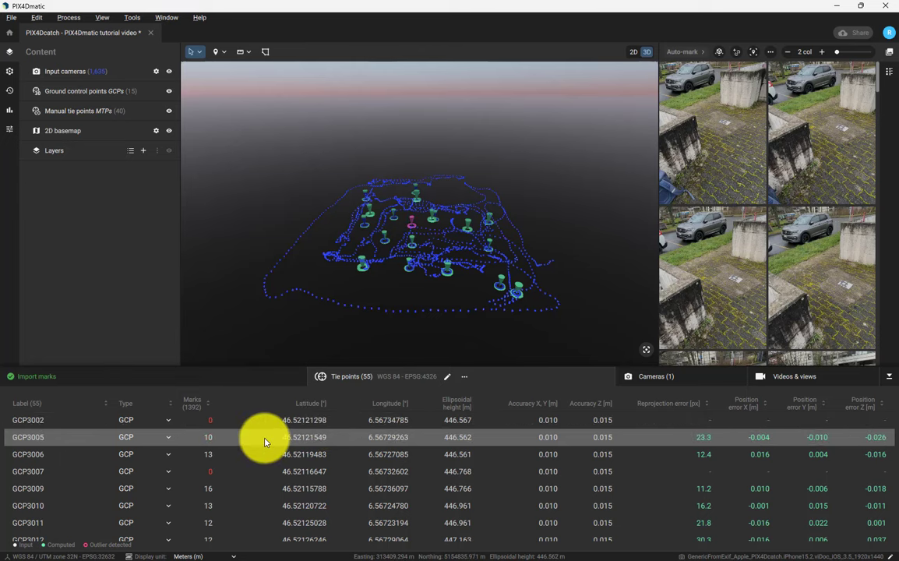
key("Down")
key("Down")
key("Down")
key("Down")
key("Down")
key("Down")
key("Down")
key("Down")
key("Down")
key("Down")
key("Down")
scroll(263, 483, "down", 6)
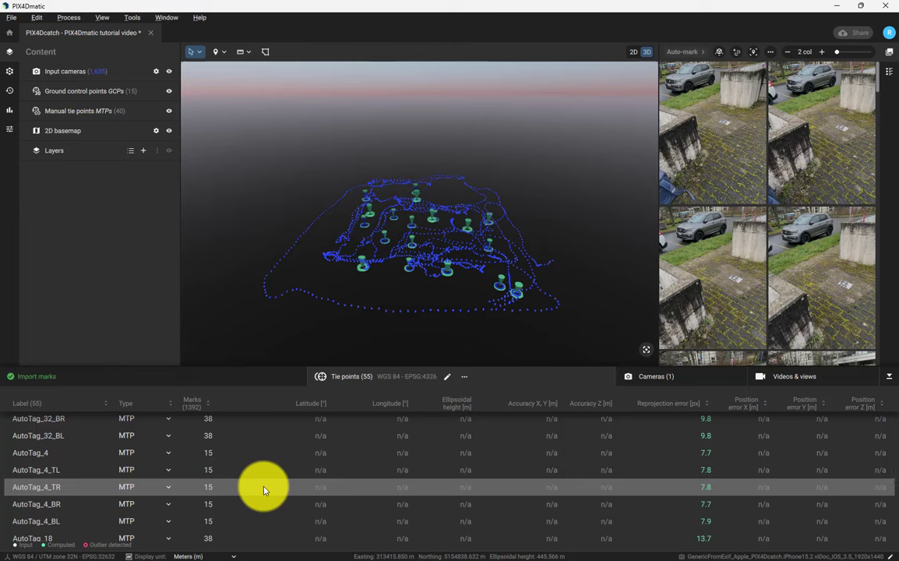
scroll(263, 487, "up", 5)
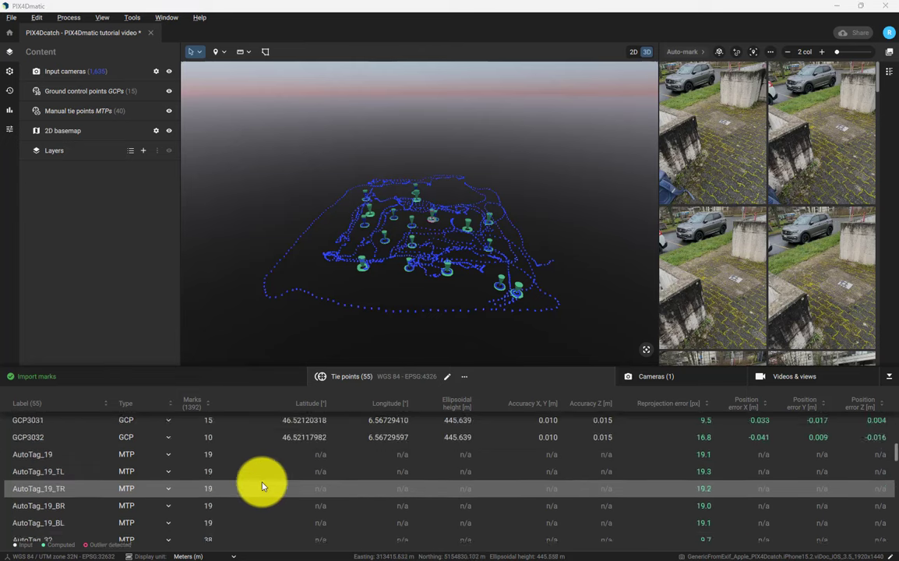
scroll(264, 487, "up", 3)
Mark the target centres of unmarked GCP3007 and GCP3002 in their images, then open processing options.
left_click(246, 473)
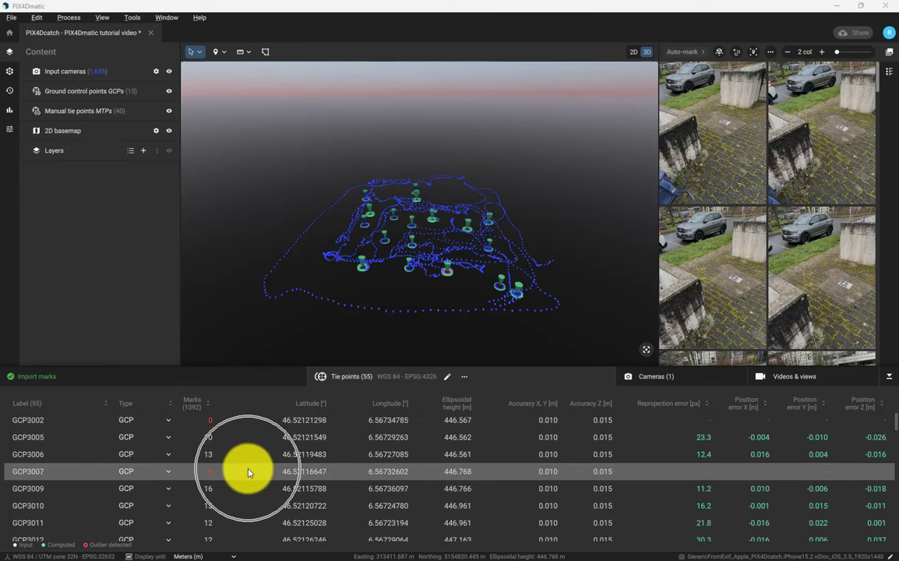
left_click(251, 420)
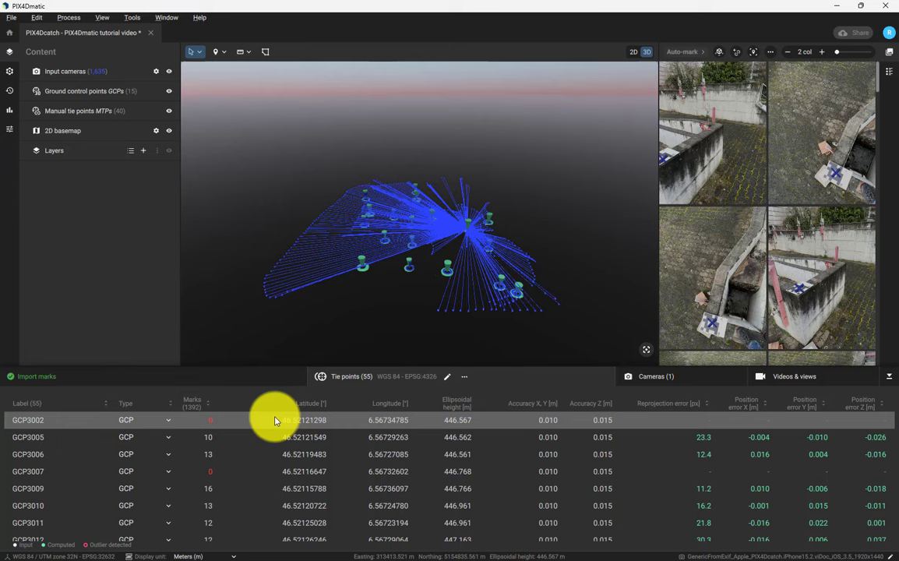
left_click(275, 421)
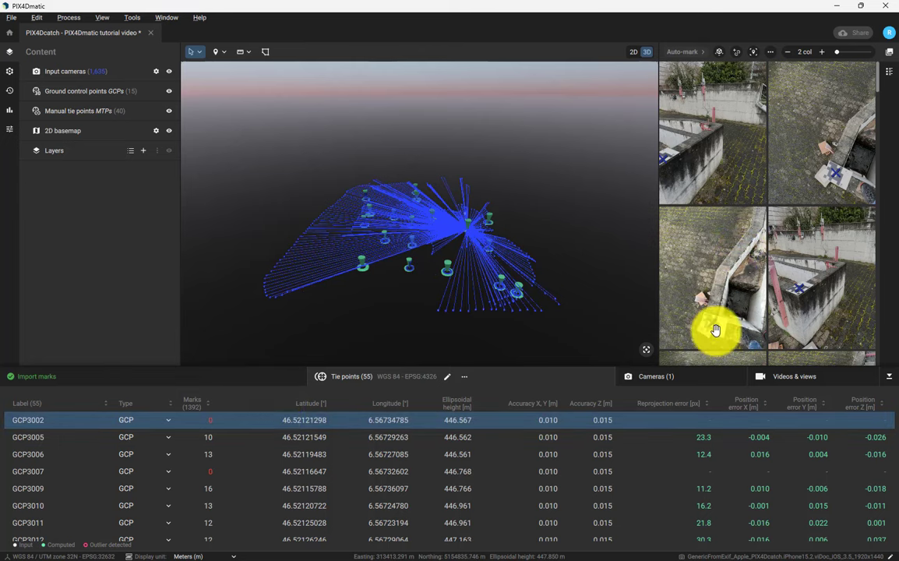
scroll(698, 283, "up", 5)
left_click(694, 281)
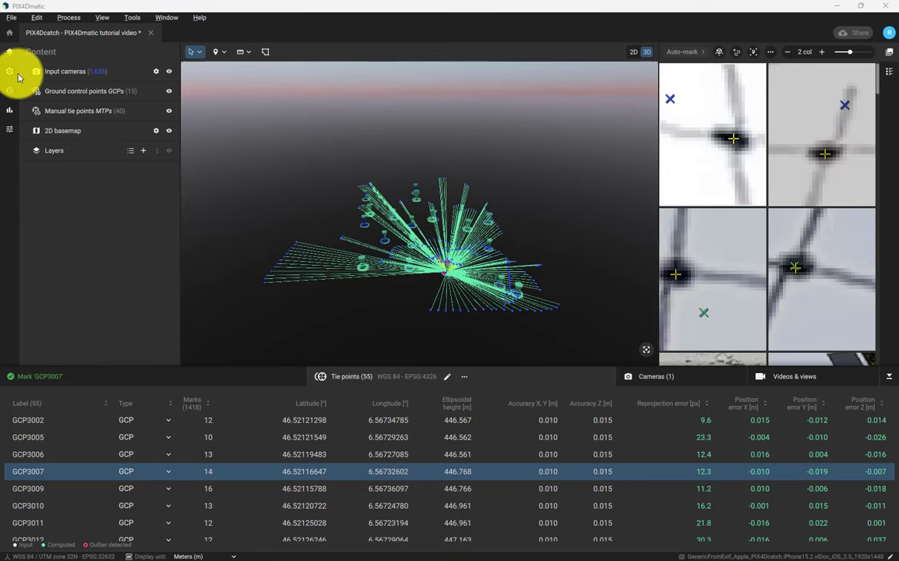
left_click(14, 72)
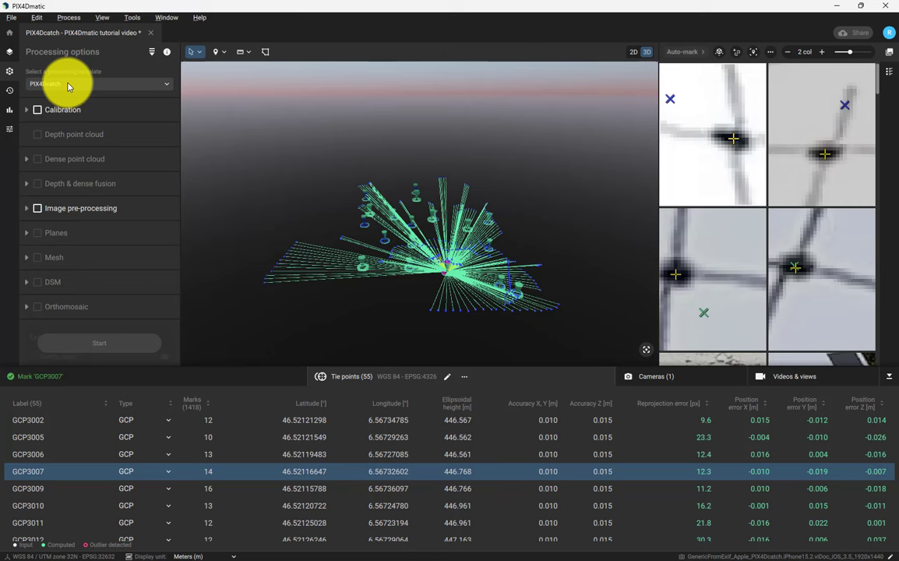
Enable the Calibration step with the PIX4Dcatch template and start the calibration run.
left_click(25, 113)
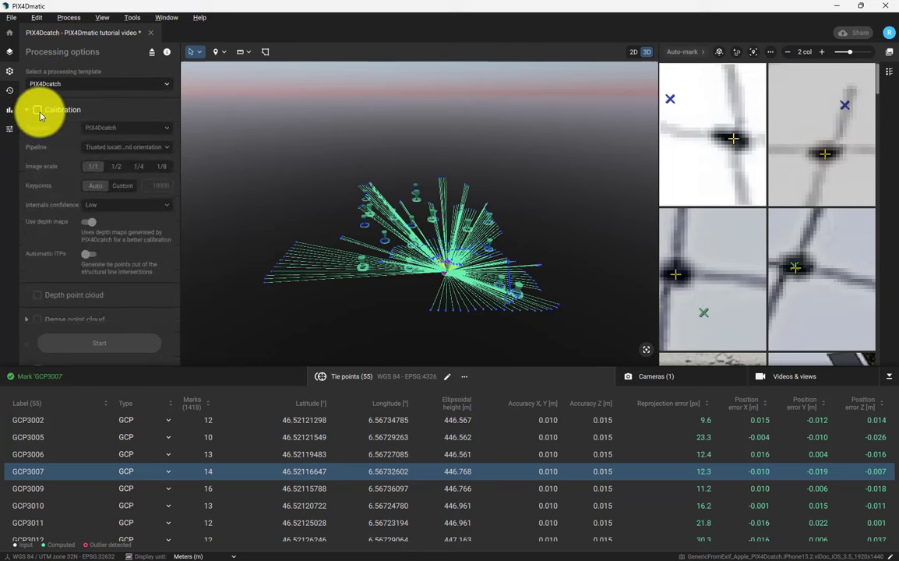
left_click(41, 113)
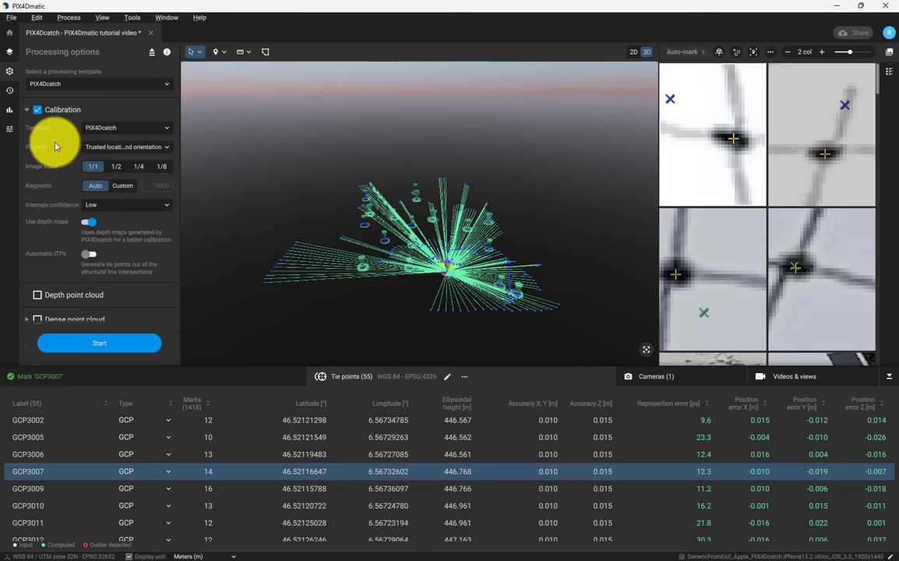
left_click(110, 343)
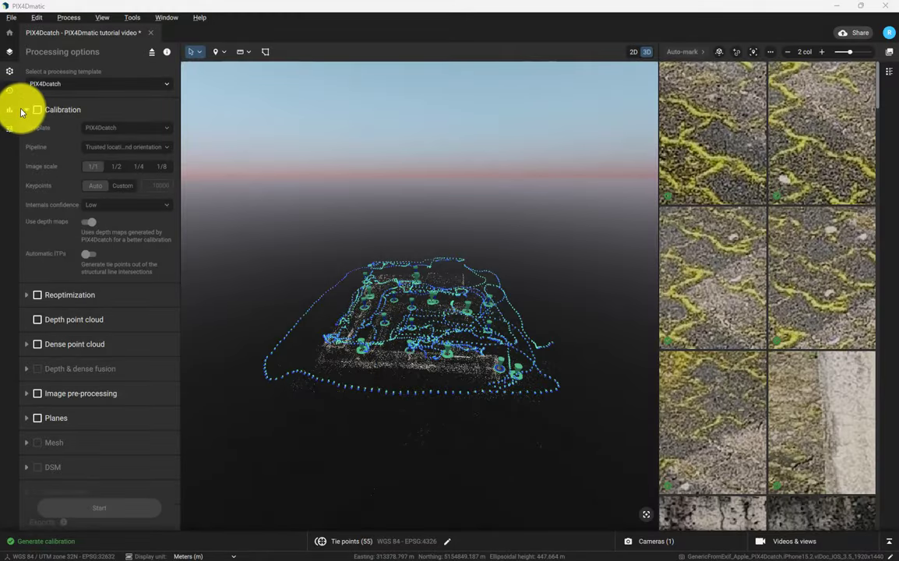
Export the Quality report from the Reports panel to the exports folder.
left_click(13, 113)
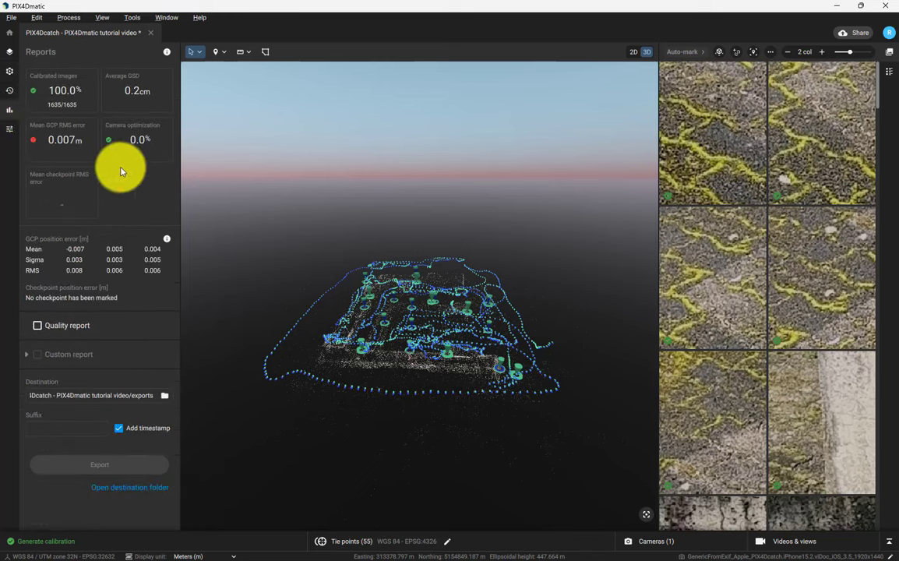
left_click(78, 326)
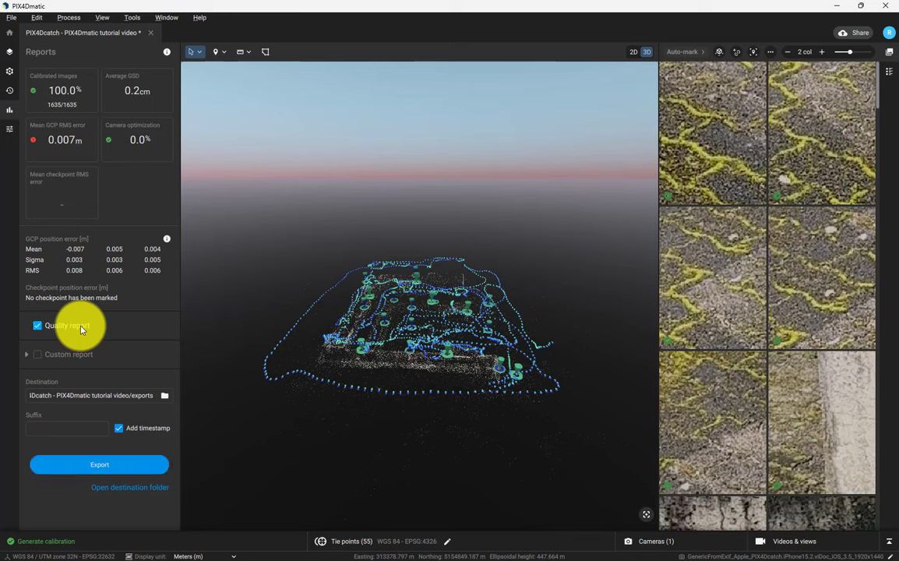
left_click(103, 466)
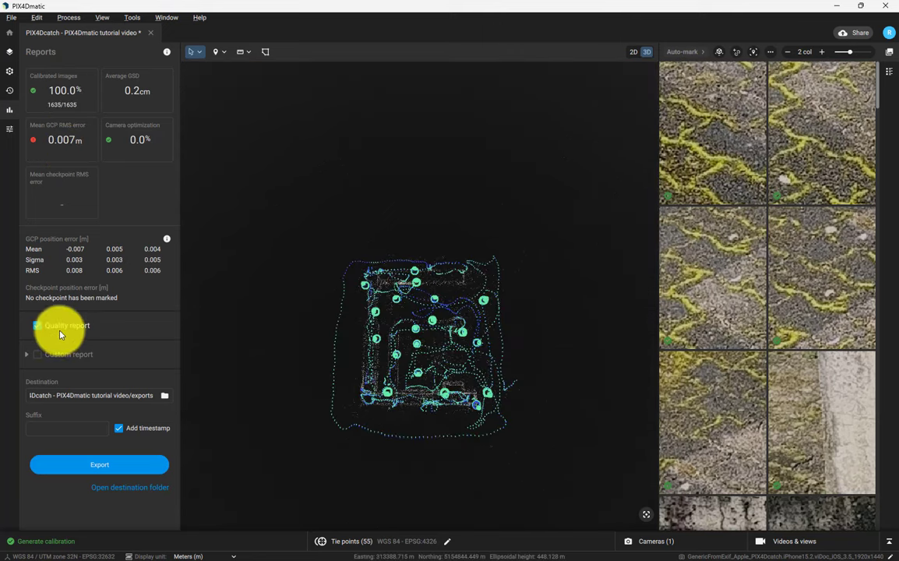
Draw a four-corner region of interest polygon around the site.
left_click(9, 51)
left_click(265, 51)
scroll(361, 282, "up", 3)
left_click(349, 270)
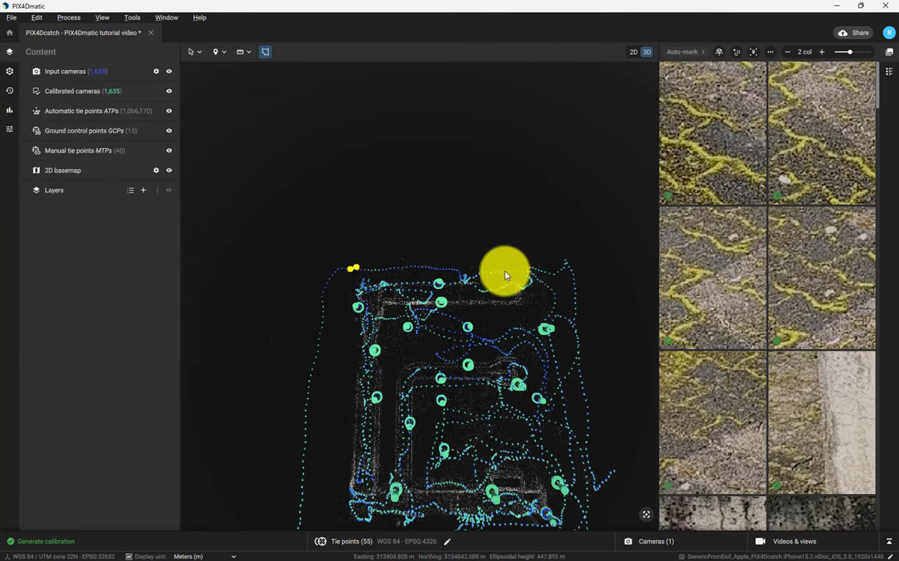
left_click(561, 267)
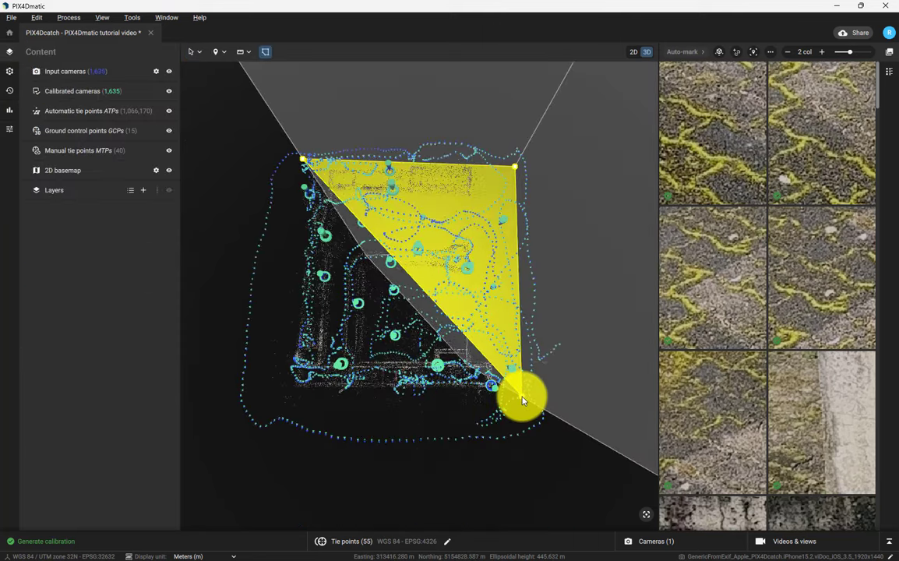
left_click(522, 398)
left_click(282, 402)
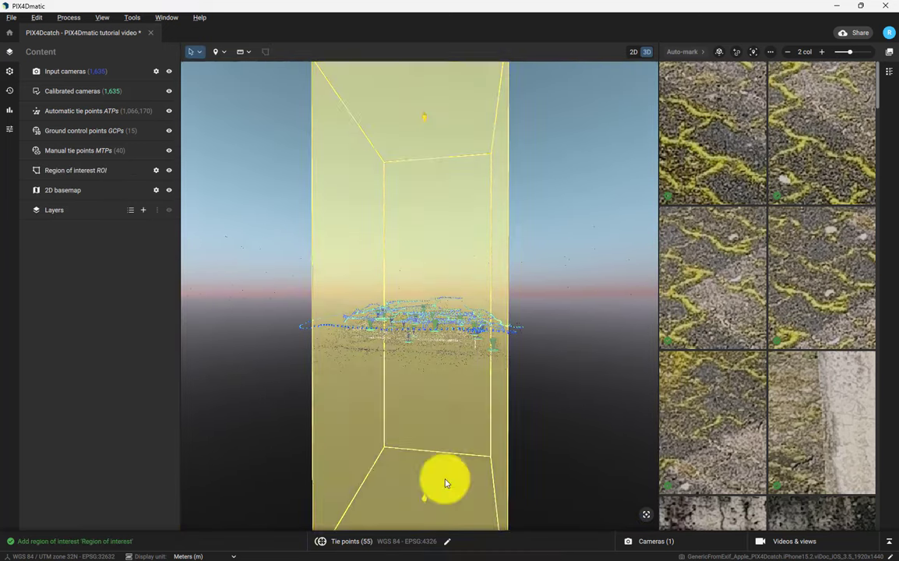
Adjust the region box's vertical extent so it encloses the tie point cloud.
left_click_drag(428, 481, 361, 88)
left_click_drag(405, 152, 274, 361)
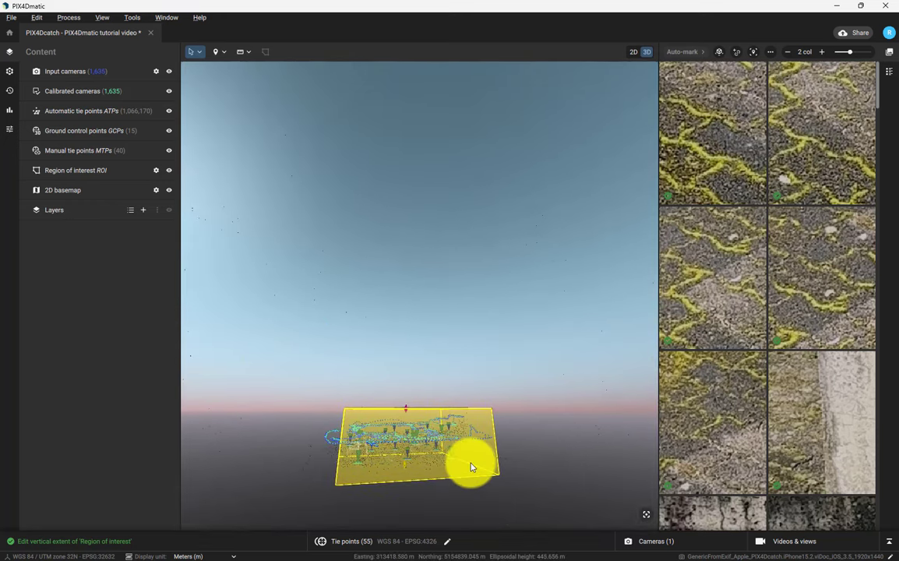
left_click_drag(428, 459, 433, 415)
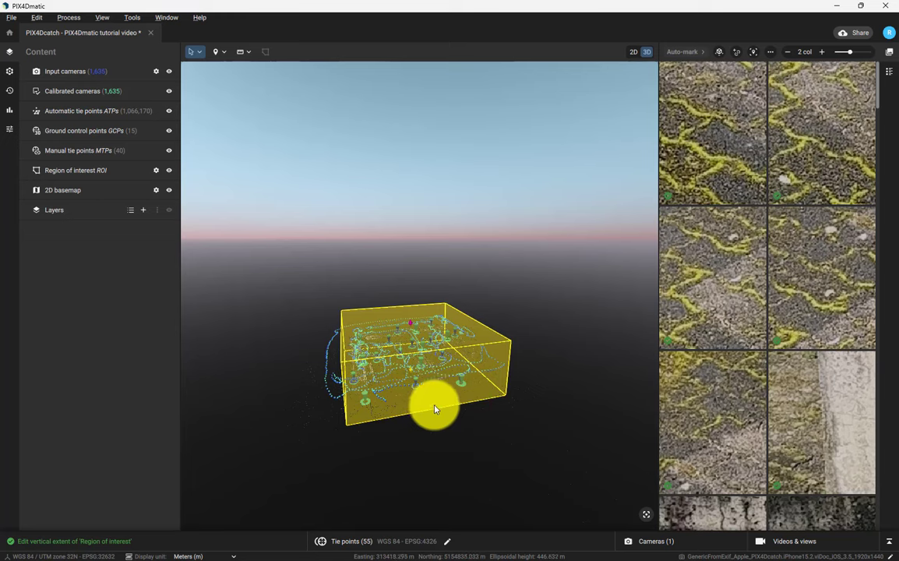
Enable depth point cloud, dense point cloud, depth & dense fusion, DSM and orthomosaic, then start processing.
left_click(9, 72)
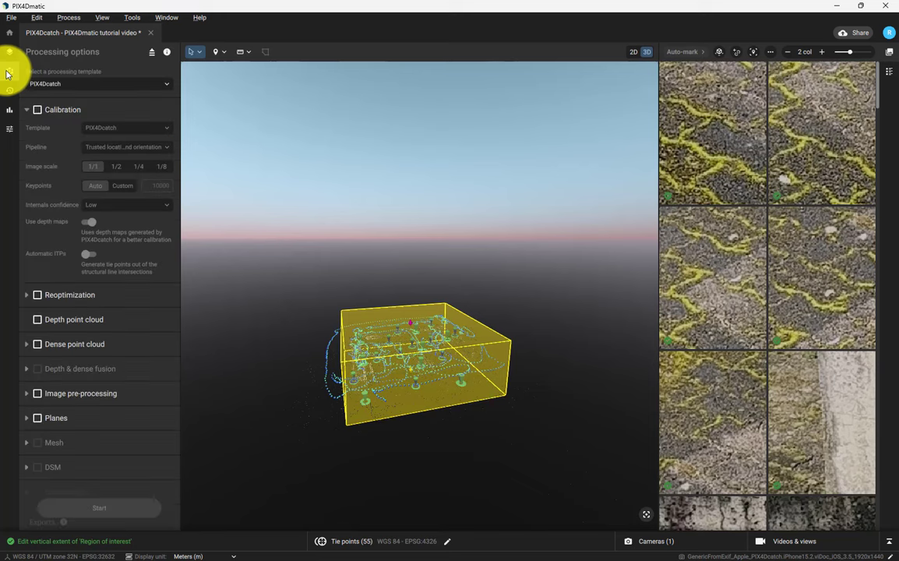
left_click(37, 320)
left_click(38, 345)
left_click(38, 370)
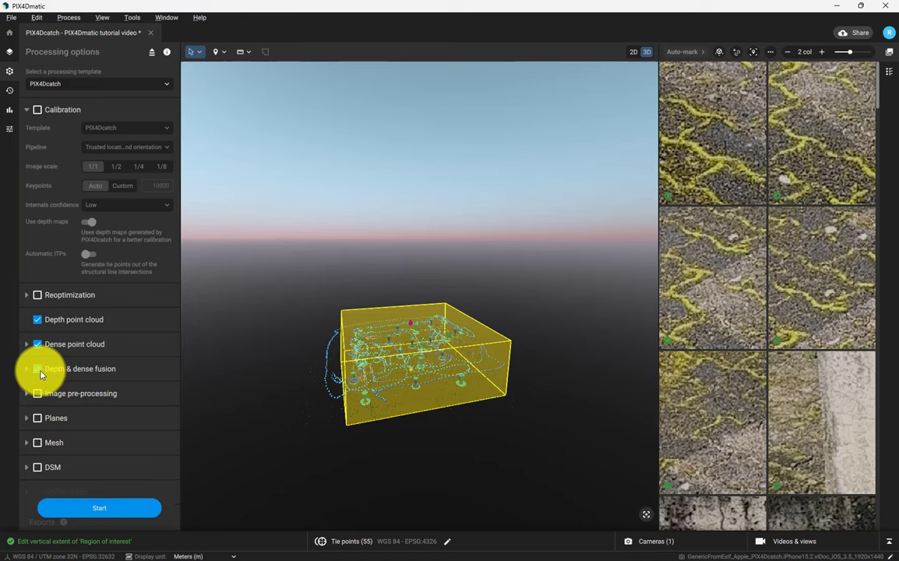
scroll(79, 378, "down", 1)
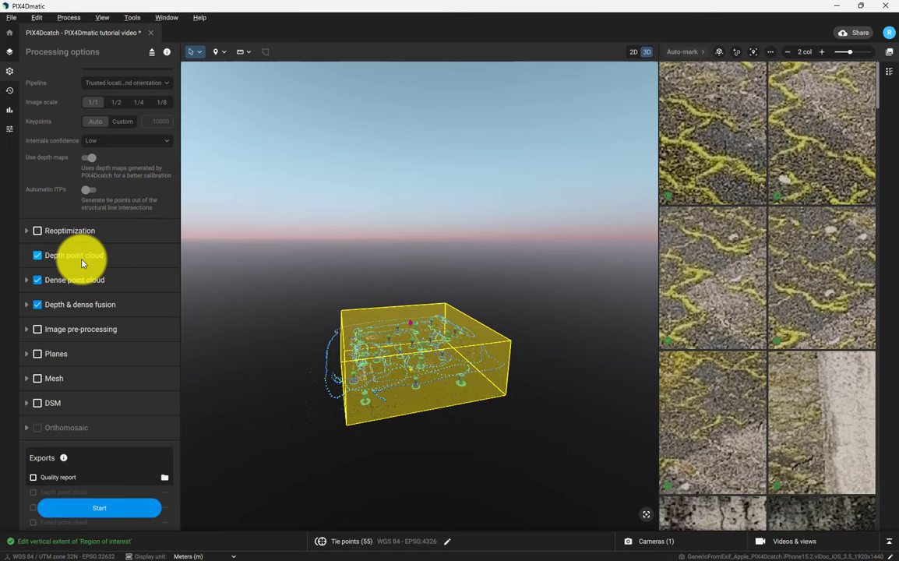
left_click(60, 403)
scroll(60, 402, "down", 2)
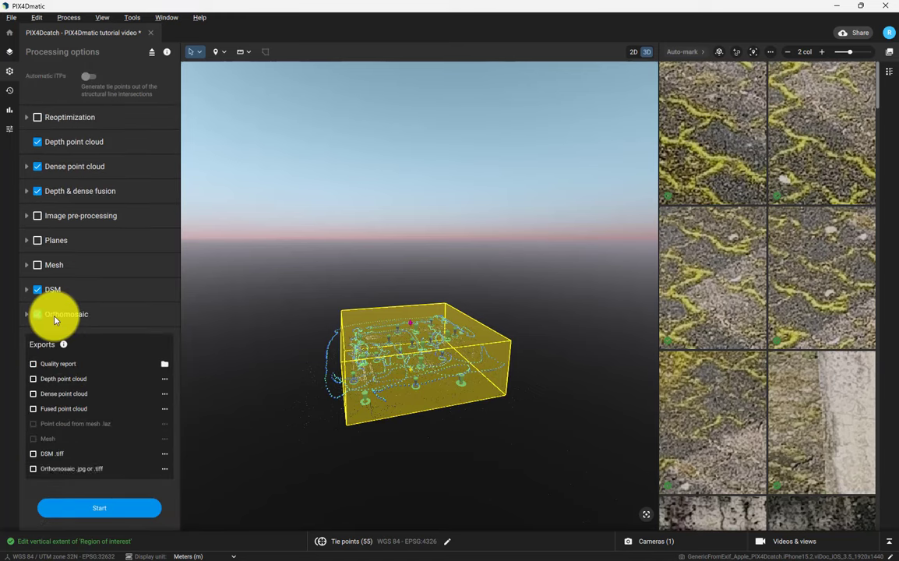
left_click(107, 510)
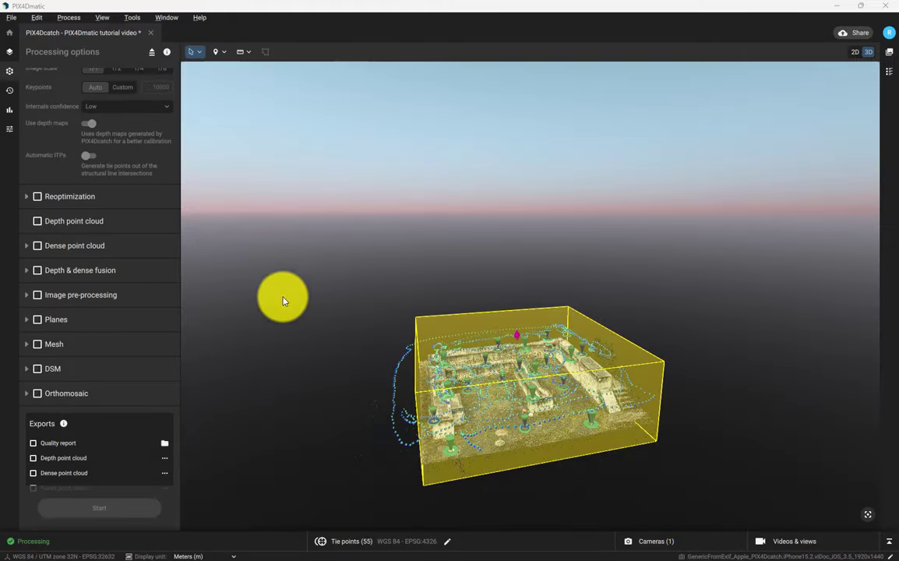
Hide the Region of interest, Automatic tie points, Calibrated cameras and Input cameras layers.
left_click(10, 53)
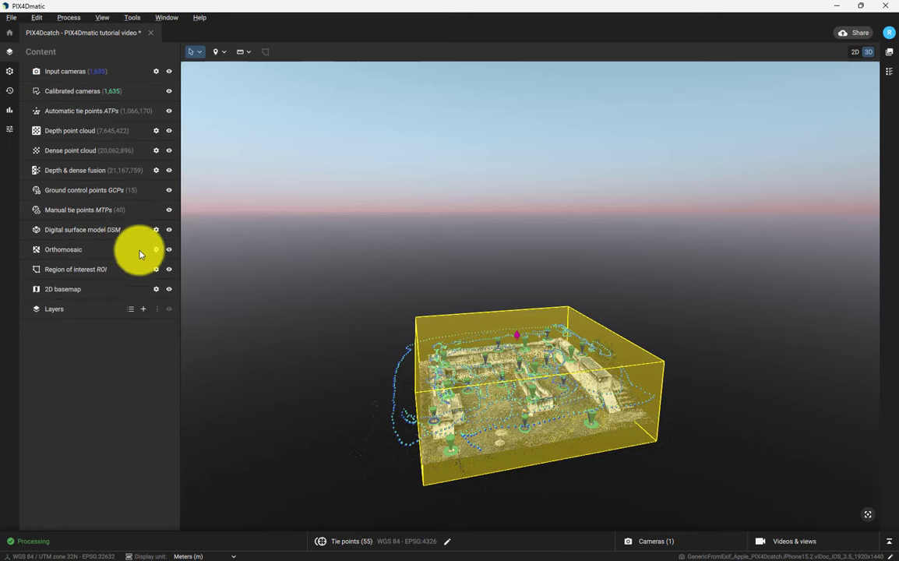
left_click(169, 269)
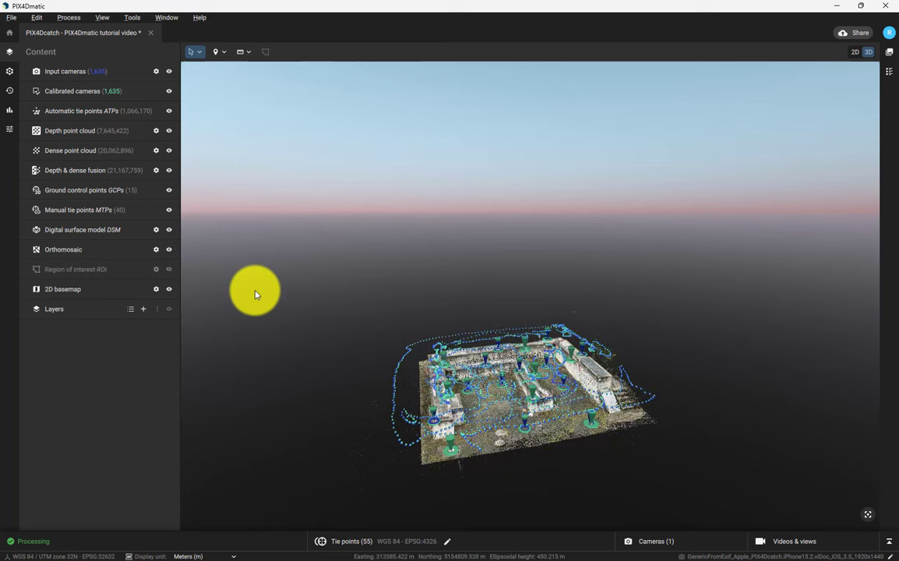
left_click(170, 111)
left_click(169, 91)
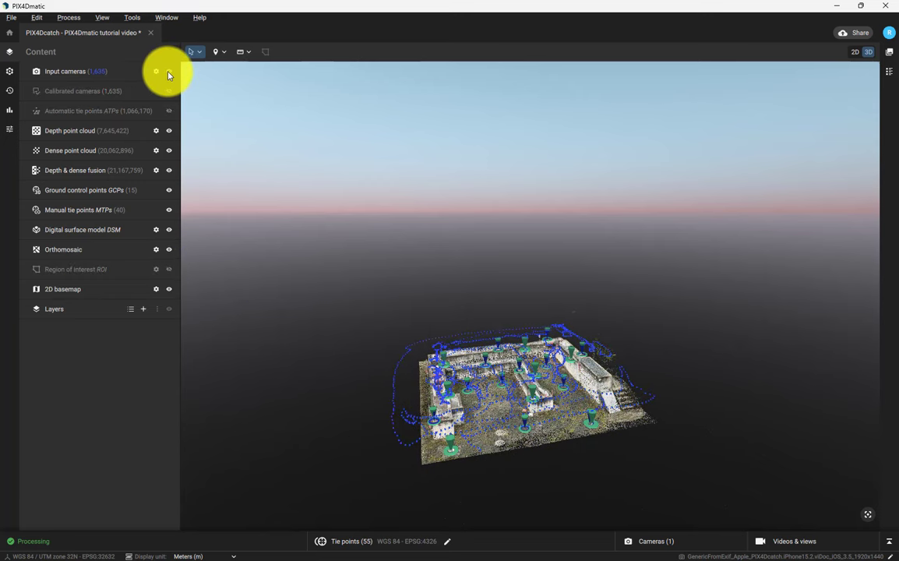
left_click(169, 71)
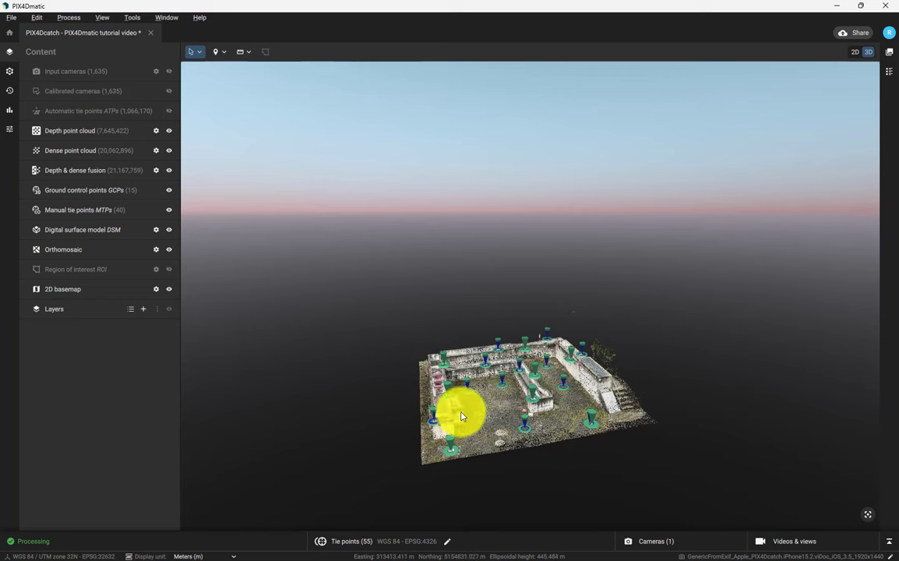
Show the orthomosaic on the 2D map with the DSM layer hidden, then review Processing options and the File menu.
left_click(857, 53)
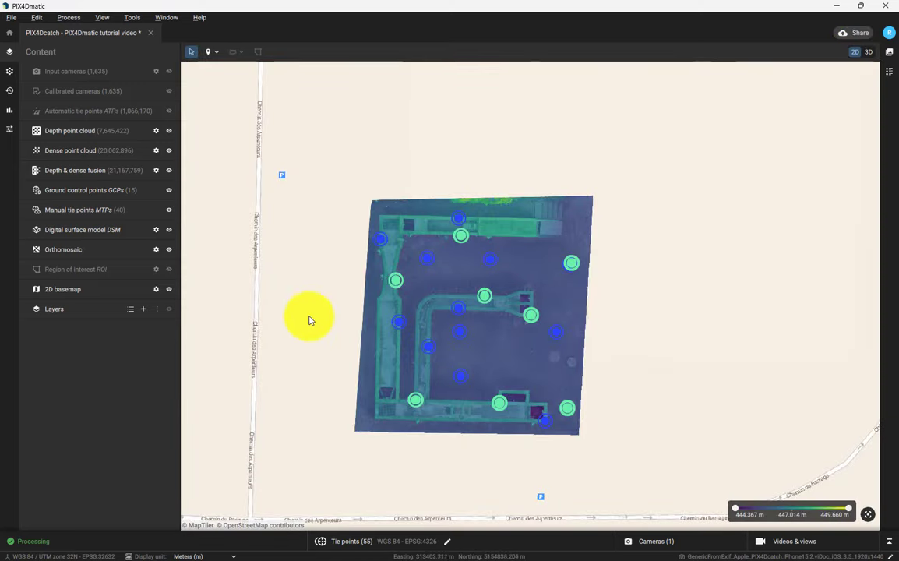
left_click(168, 230)
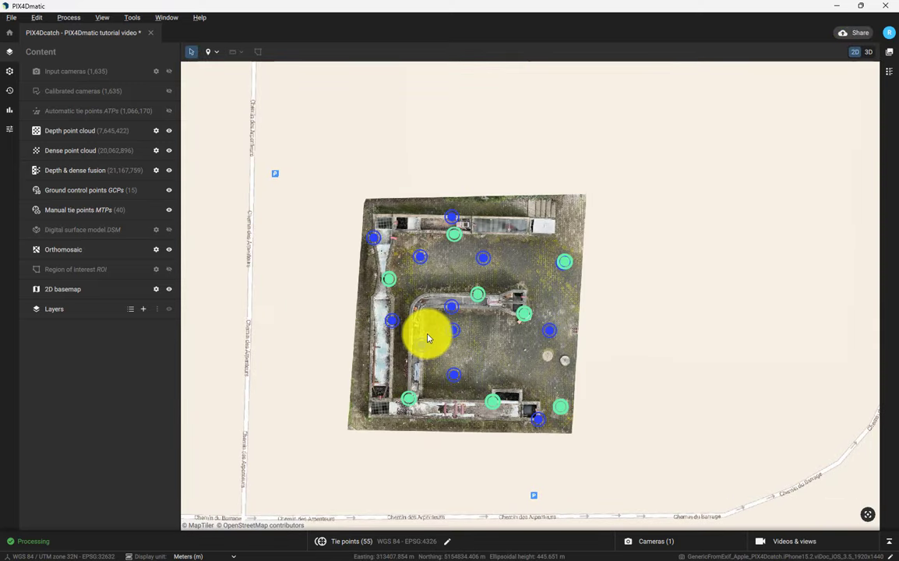
left_click(10, 72)
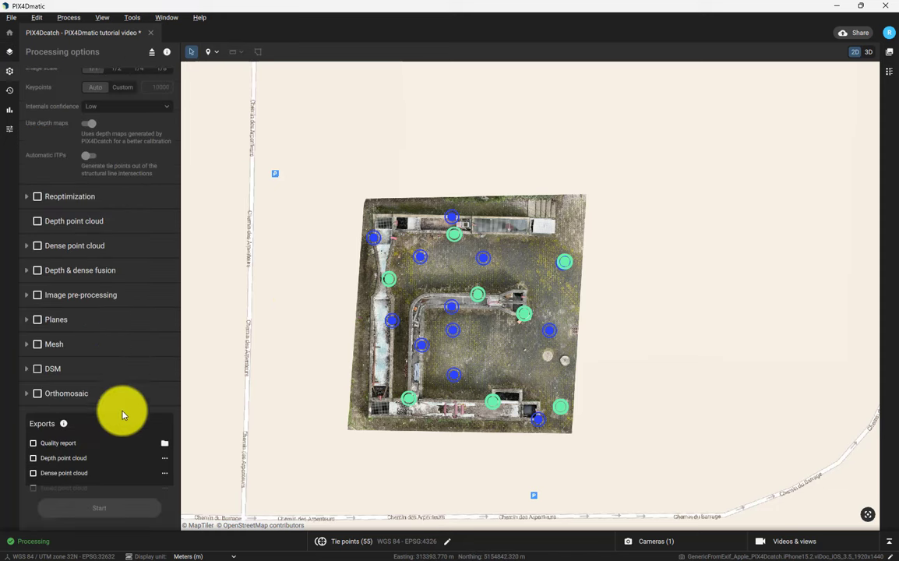
scroll(121, 419, "down", 2)
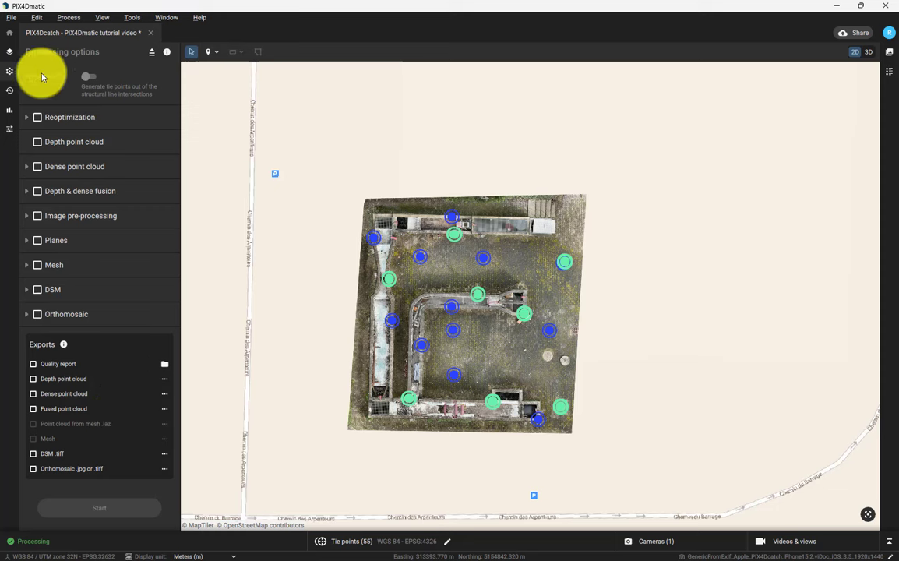
left_click(11, 17)
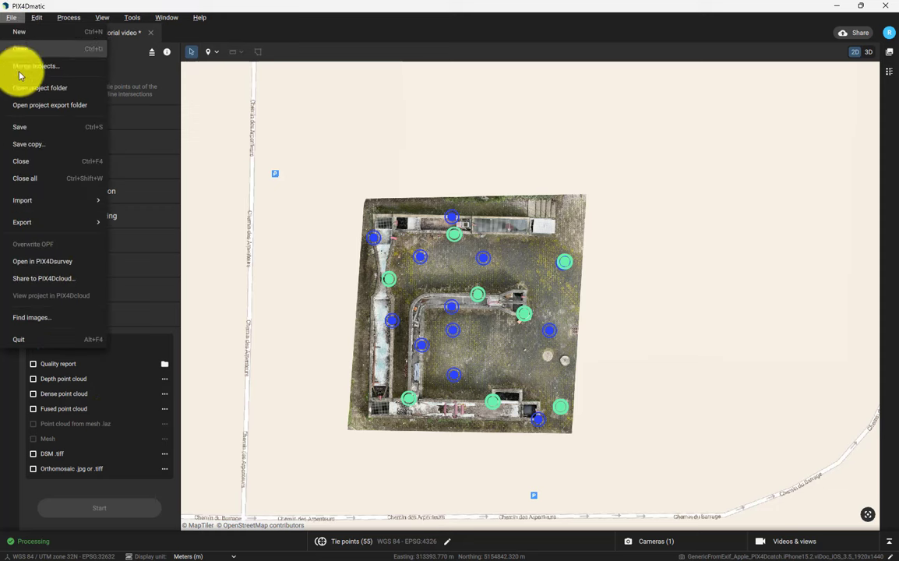